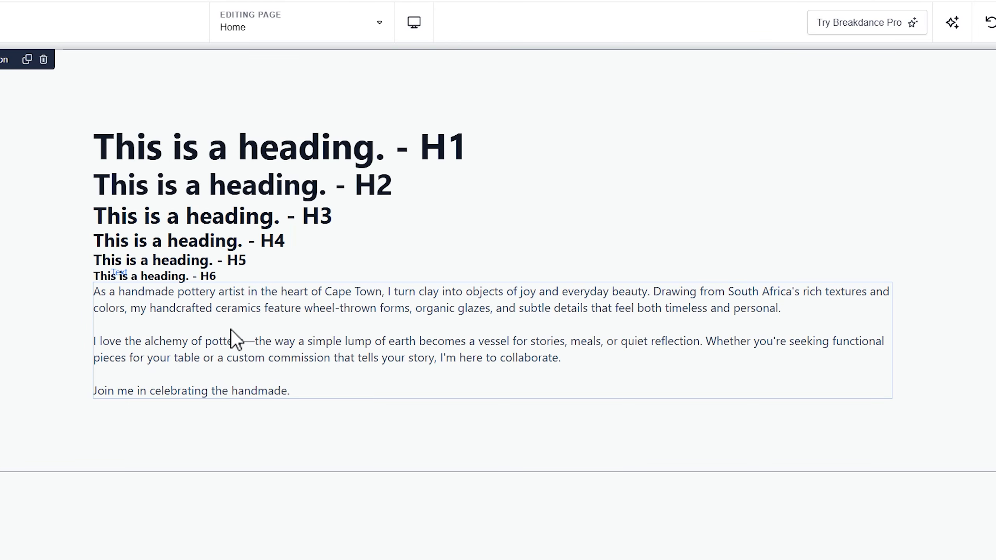
Step: Look over the page's sample headings and content section, and open the typography options in the global settings
scroll(230, 330, "down", 10)
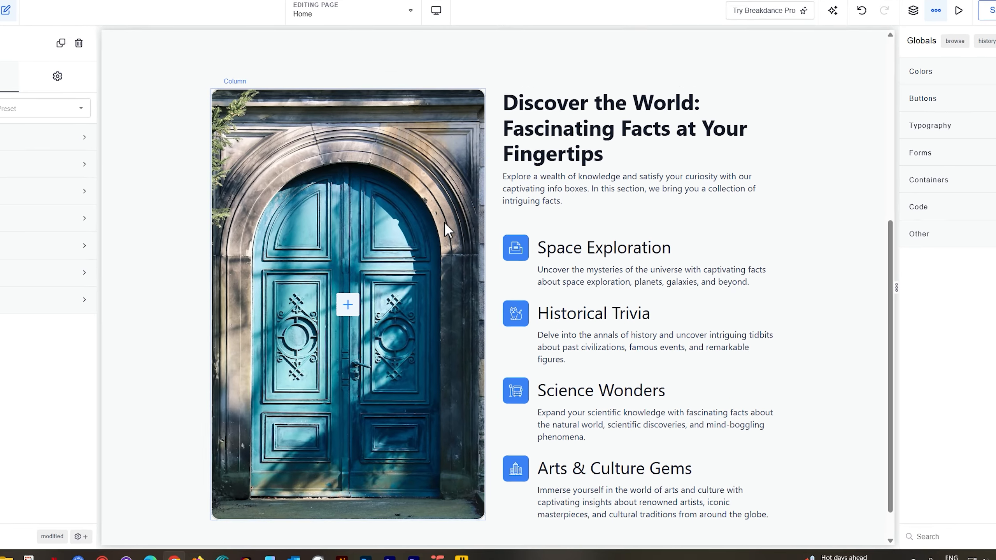
scroll(444, 222, "up", 9)
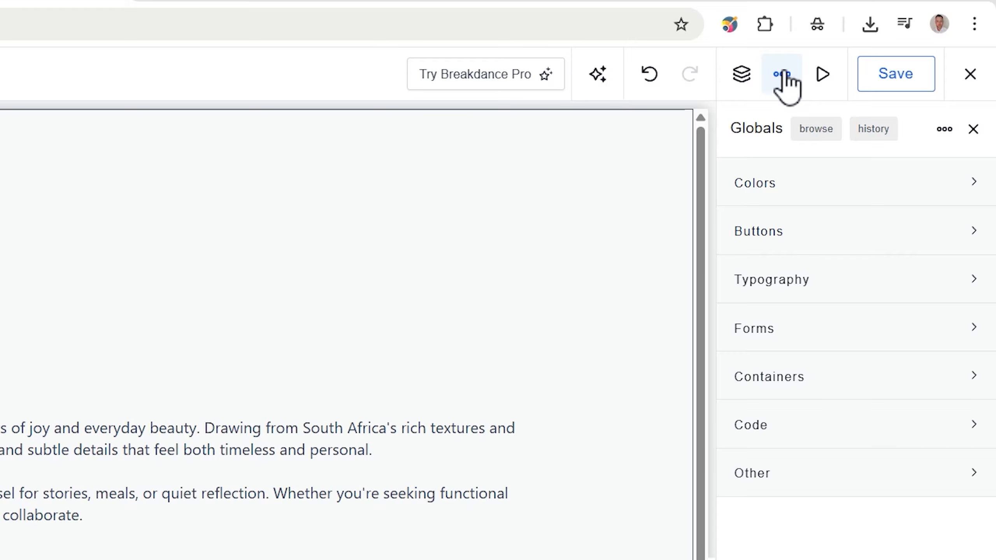
left_click(783, 74)
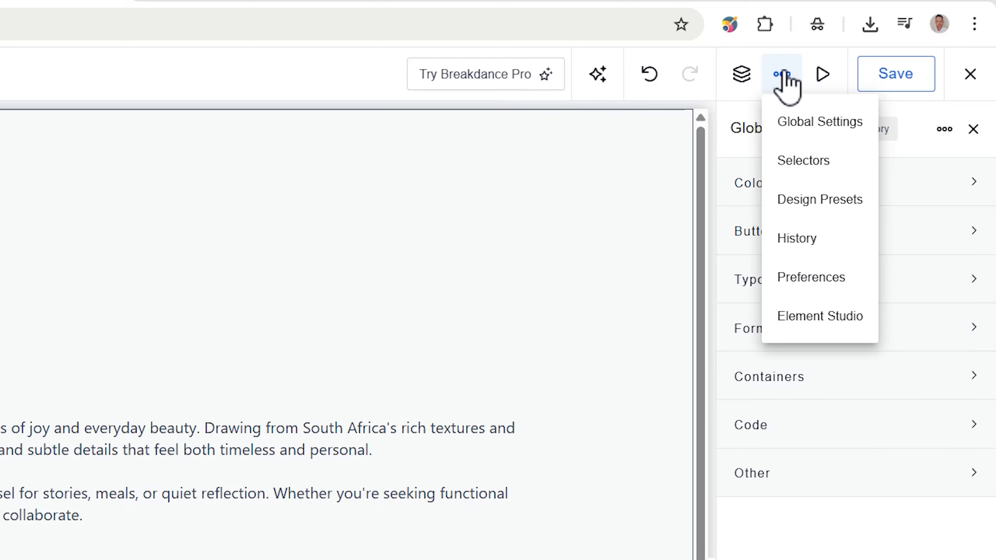
left_click(801, 131)
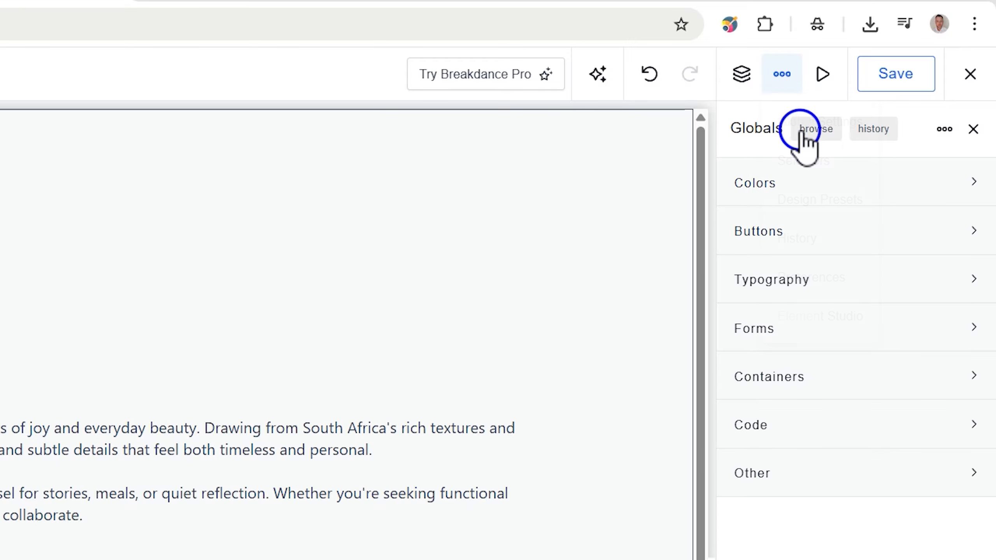
left_click(797, 278)
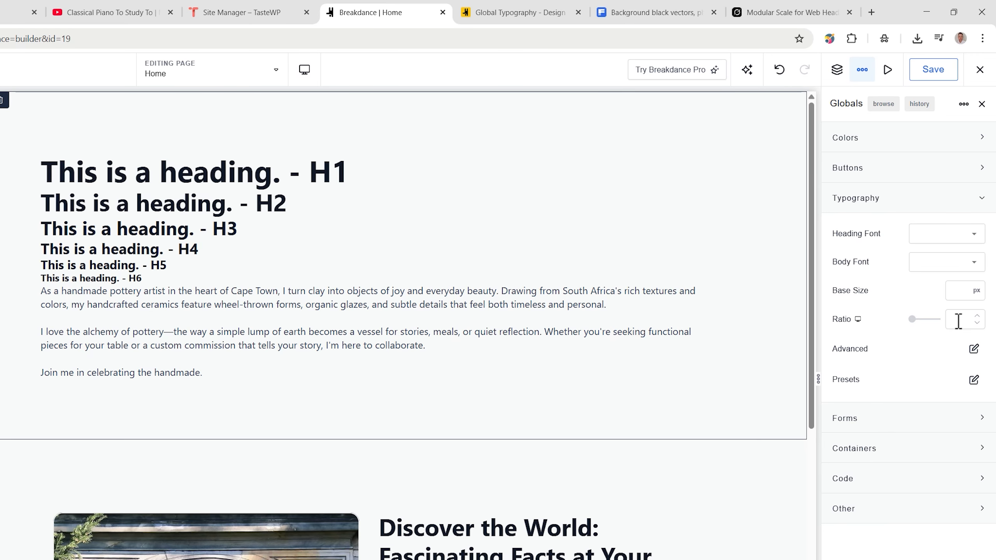
Step: Try global typography ratios of 1 and 1.1, checking their effect on the headings across the page
type("1")
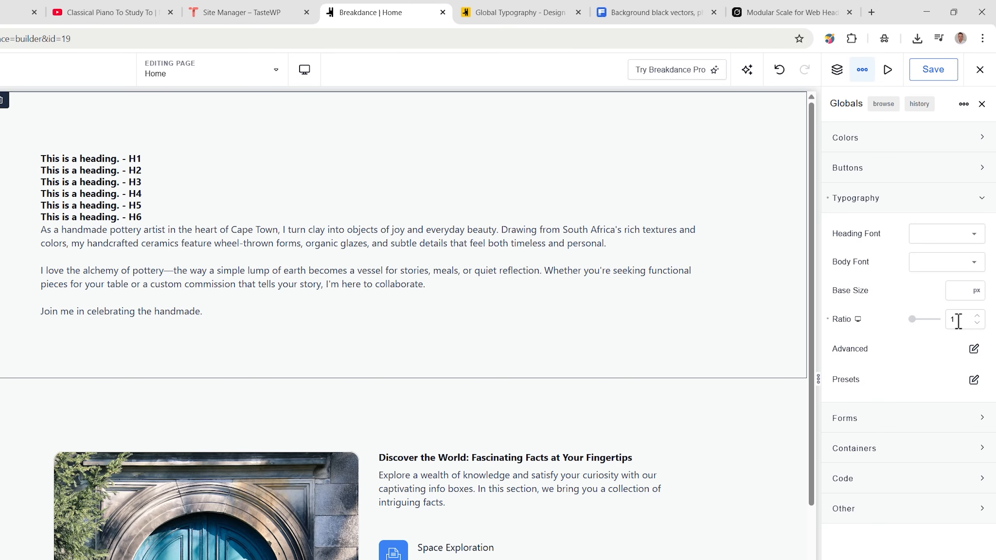
scroll(623, 505, "down", 5)
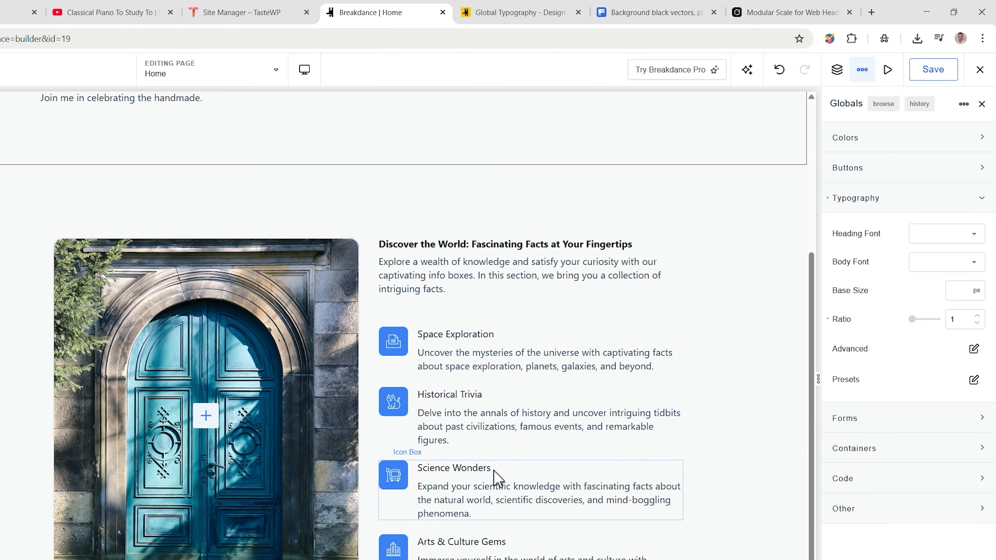
scroll(496, 470, "up", 5)
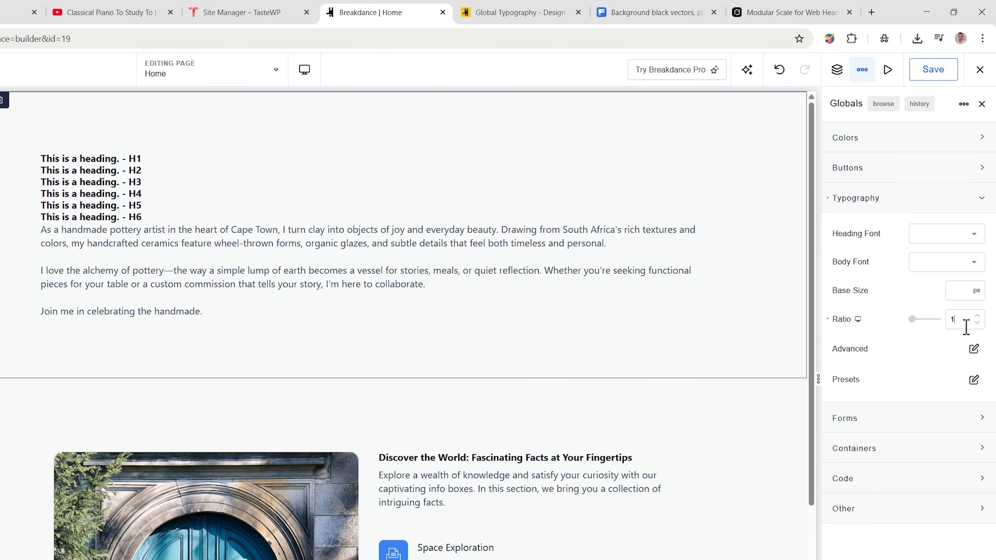
type("1")
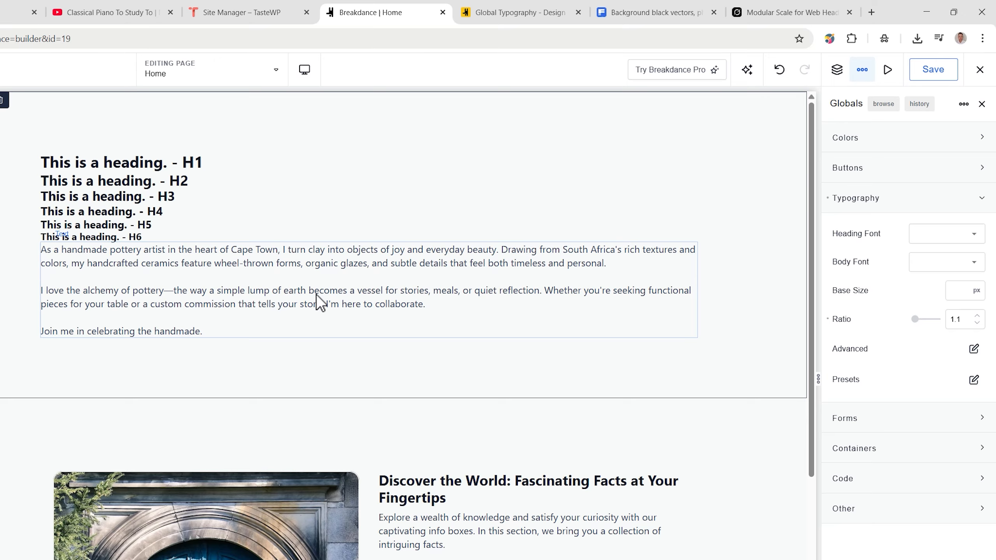
Step: Try a global typography ratio of 2 and inspect the sample headings from H1 down to H6
left_click_drag(969, 315, 946, 320)
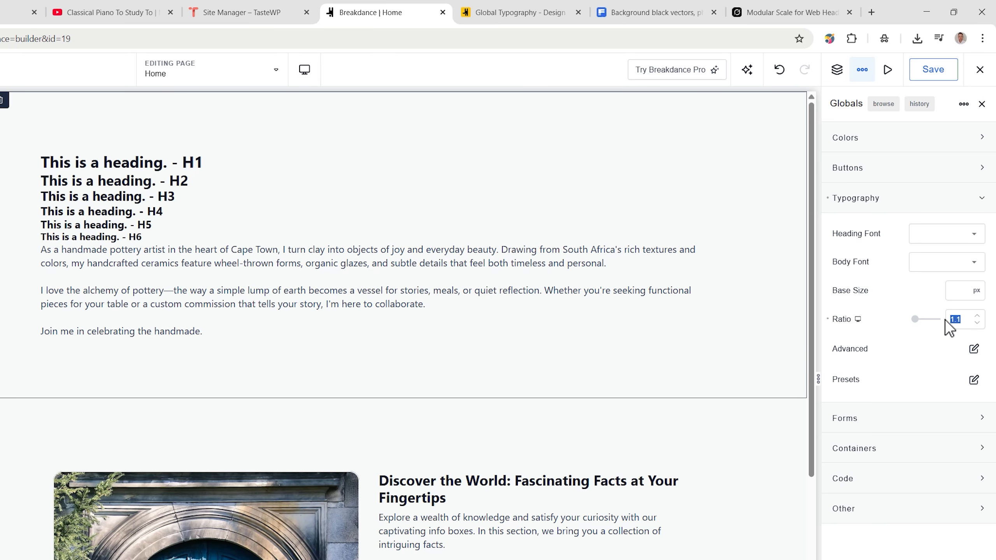
type("2")
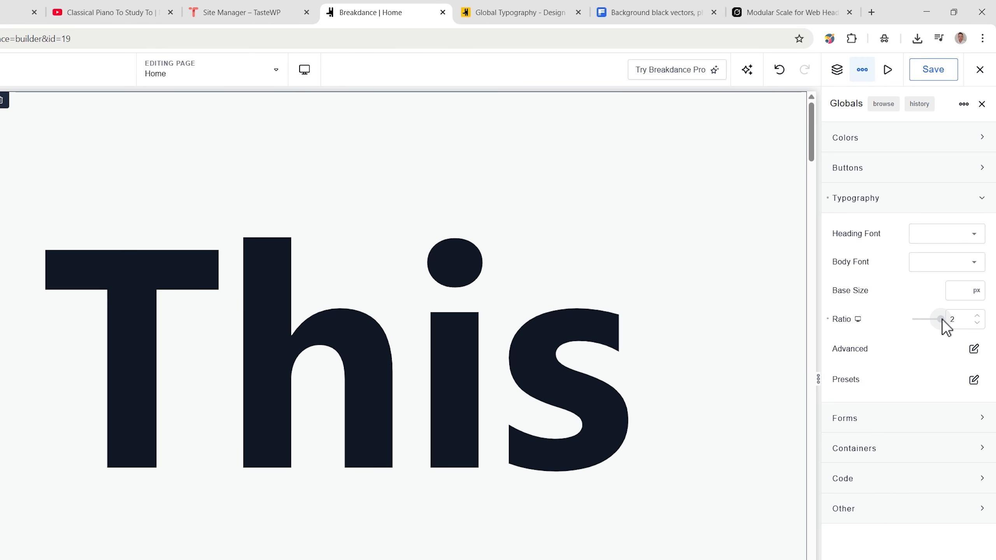
scroll(702, 386, "down", 6)
scroll(692, 397, "down", 20)
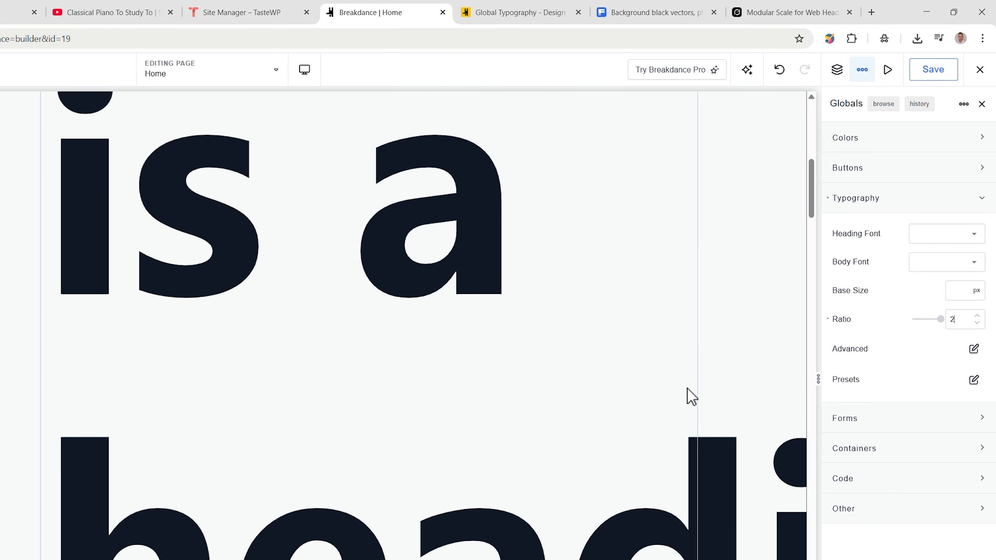
scroll(690, 396, "down", 15)
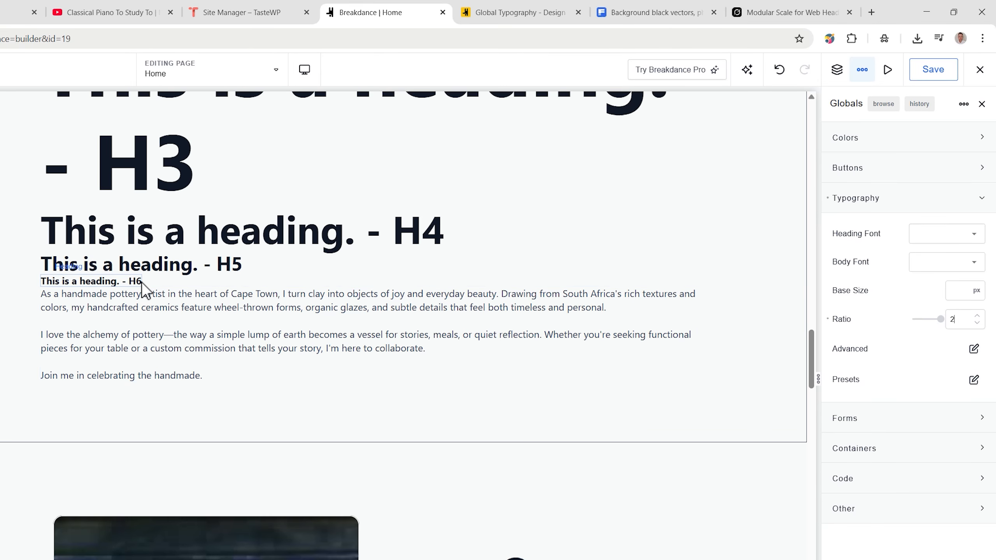
scroll(145, 282, "up", 3)
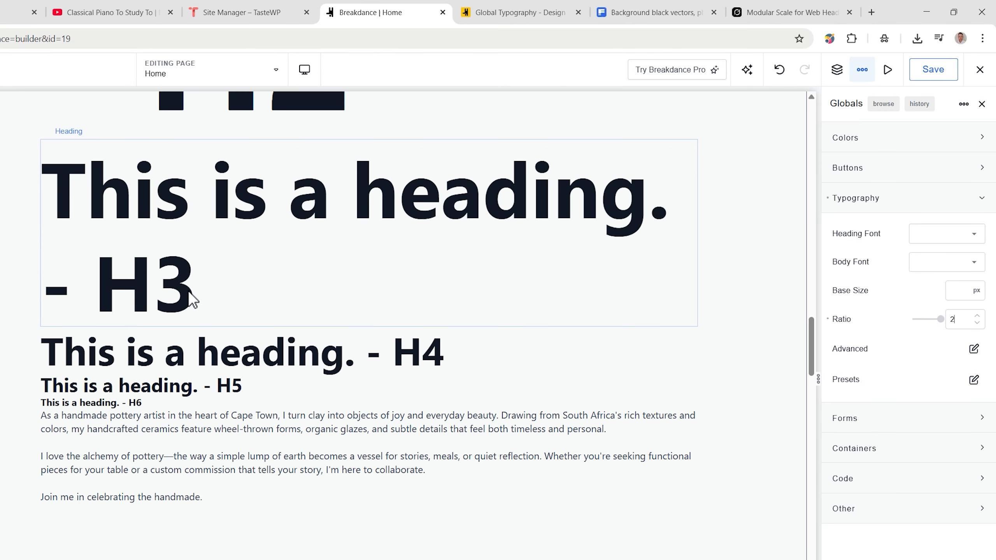
scroll(189, 291, "up", 15)
scroll(188, 291, "up", 10)
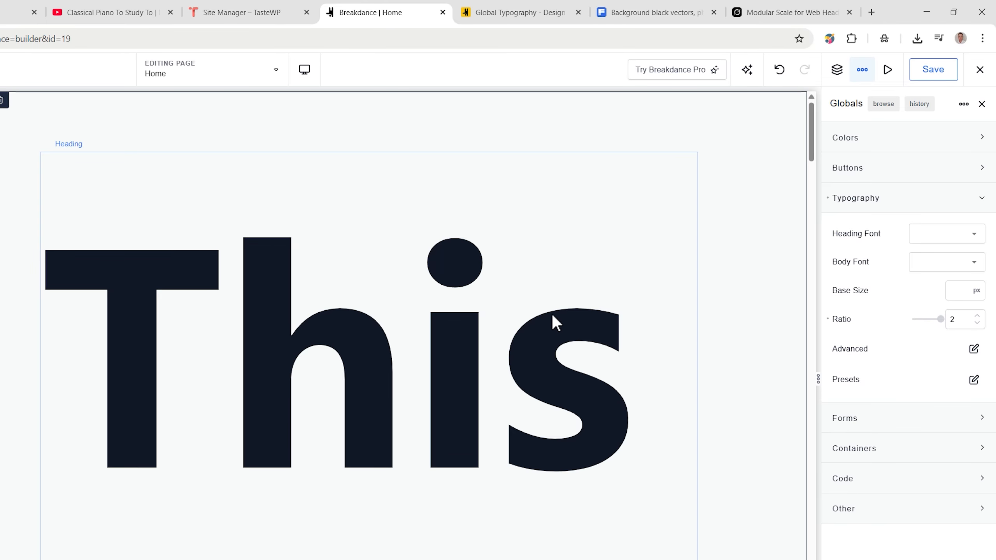
Step: Reduce the global typography ratio to 1.5
key("BackSpace")
type("1.")
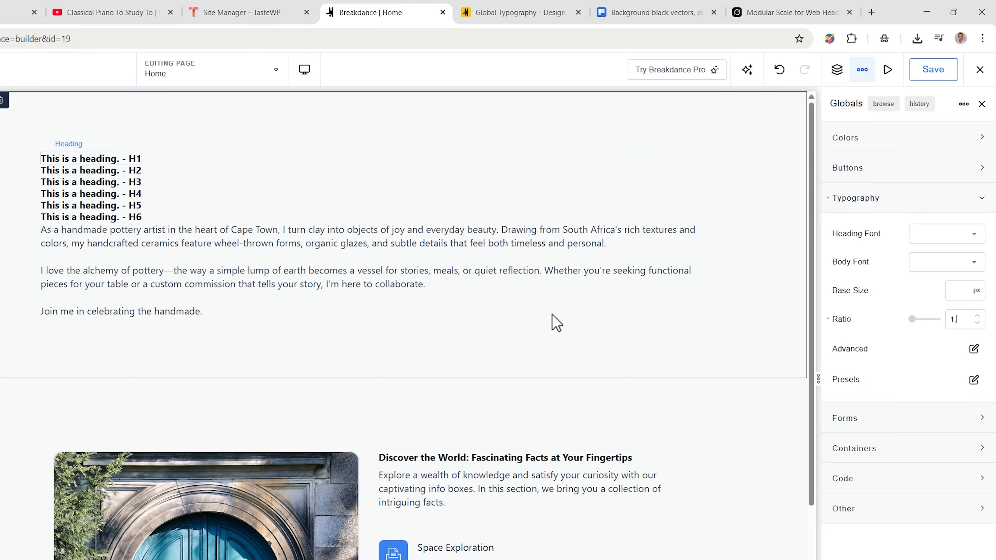
type("5")
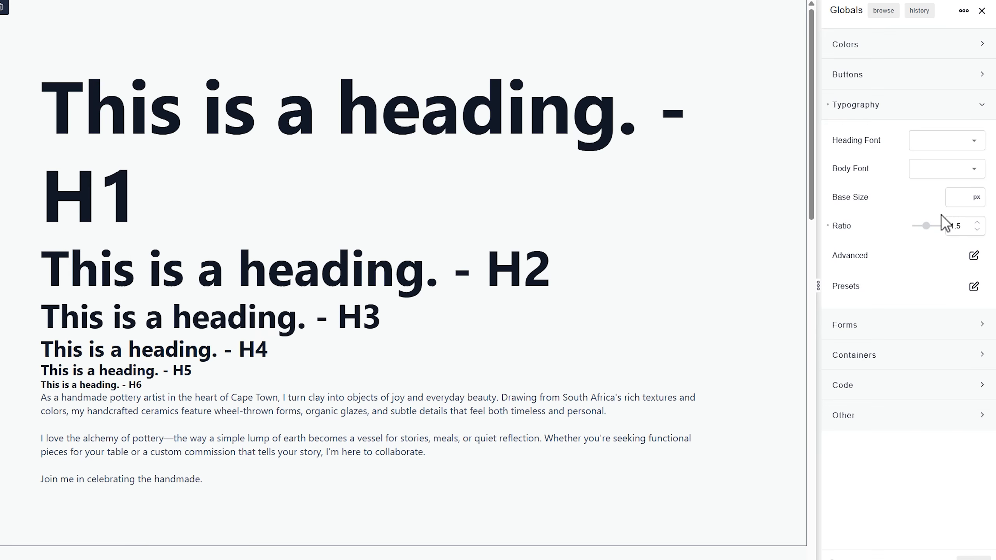
Step: Set the global typography ratio to 1.25 and review the headings and icon box titles
left_click_drag(964, 228, 945, 227)
type("1.25")
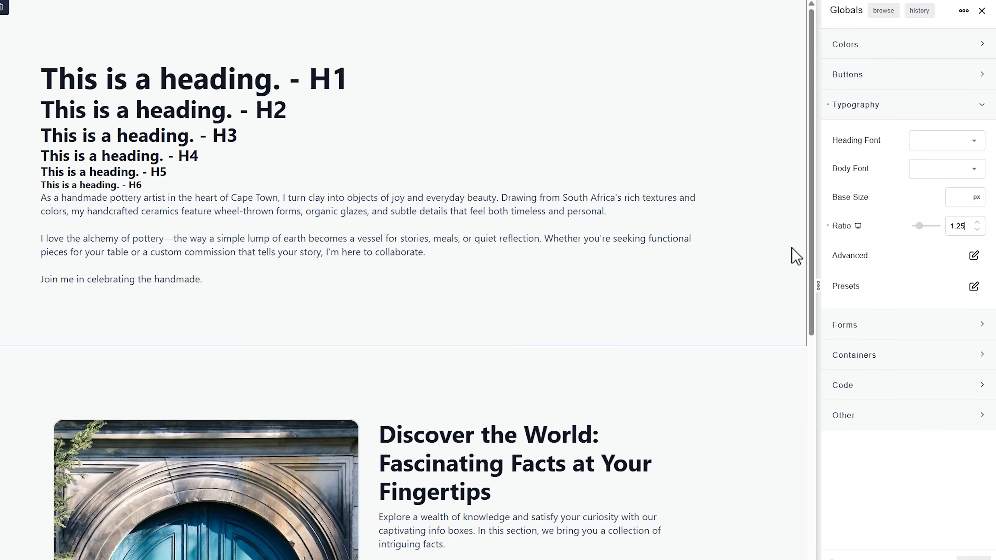
scroll(791, 270, "down", 8)
scroll(791, 267, "down", 2)
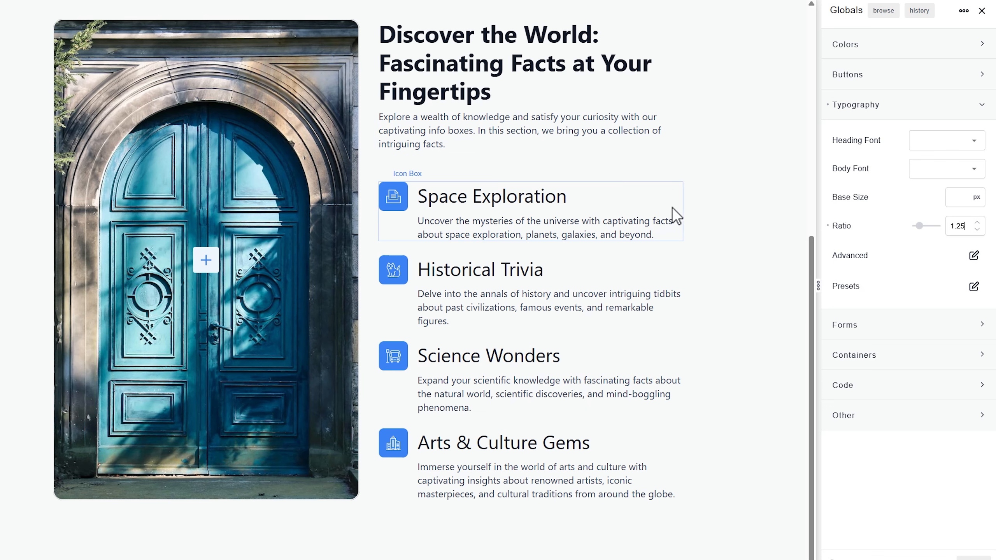
scroll(677, 210, "up", 9)
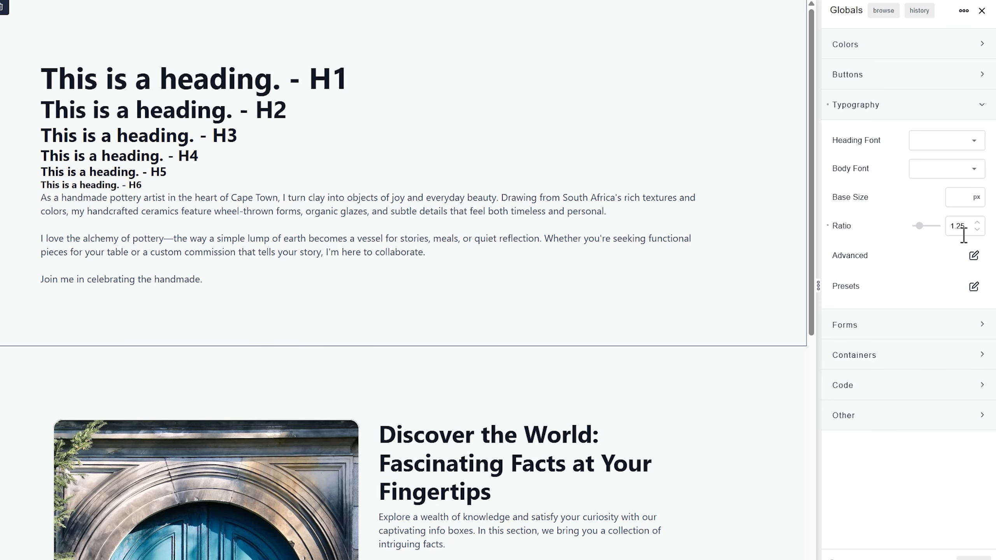
Step: Change the global typography ratio to 1.33
left_click(968, 229)
key("BackSpace")
key("BackSpace")
type("33")
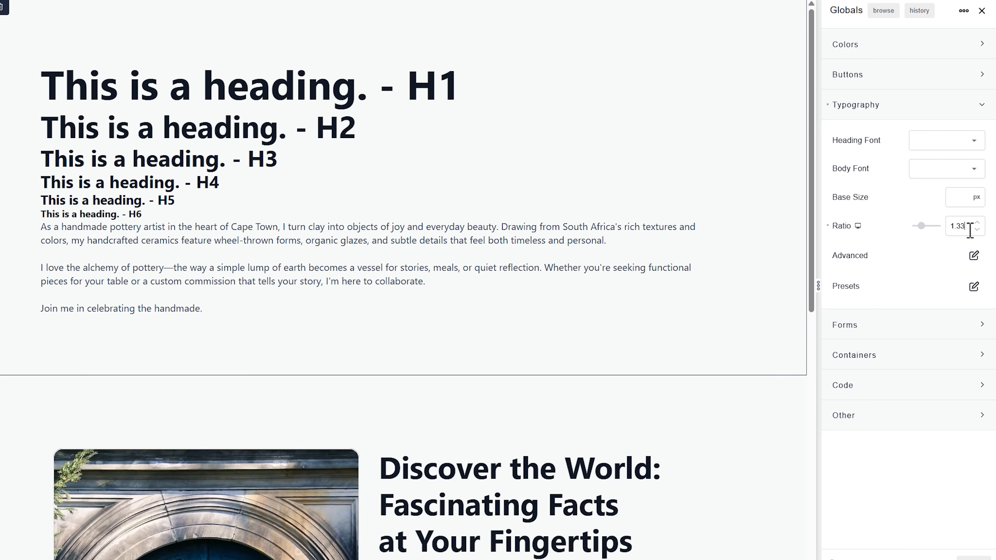
type("3")
key("BackSpace")
Step: Examine how the sample headings, section title and icon box titles look at the 1.33 ratio
scroll(671, 264, "down", 6)
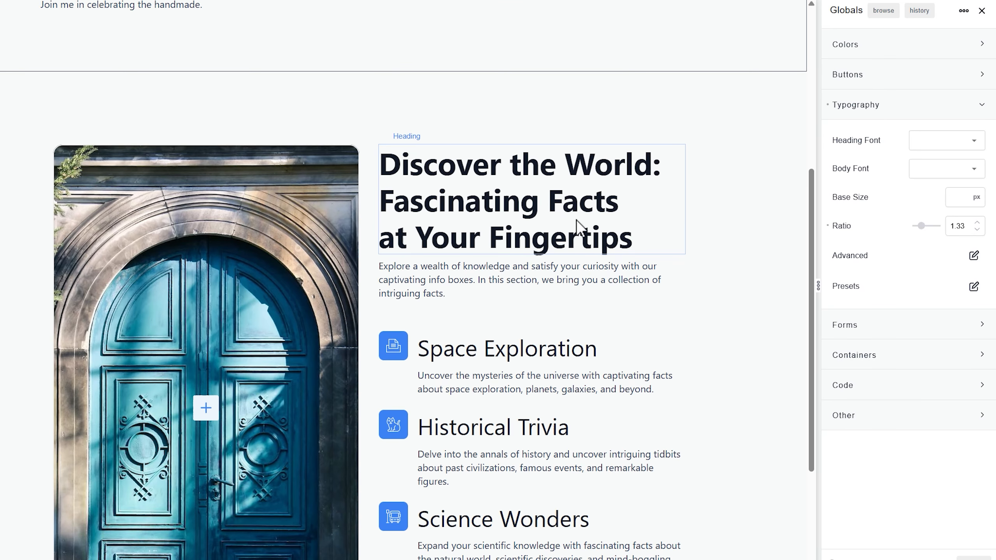
scroll(705, 229, "down", 3)
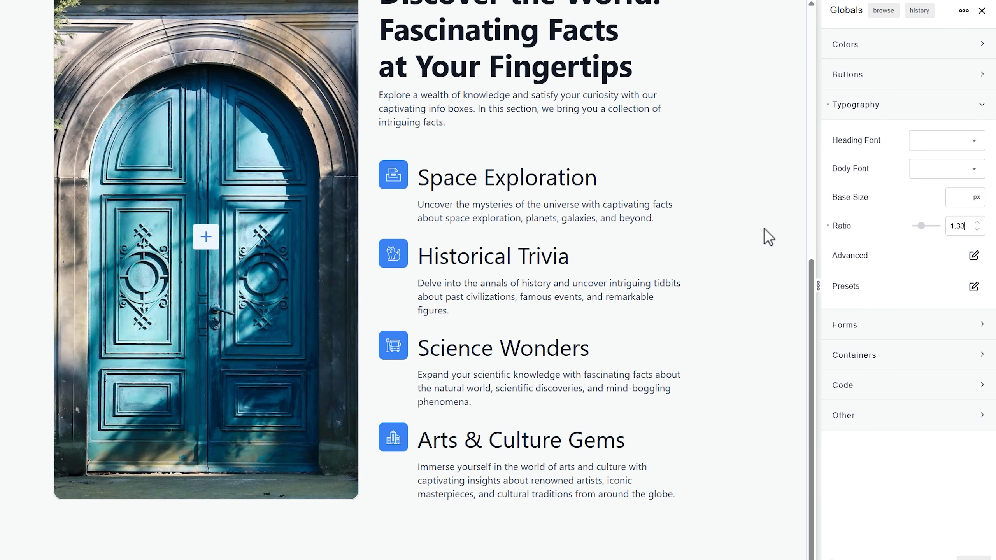
scroll(723, 186, "up", 3)
scroll(720, 179, "up", 5)
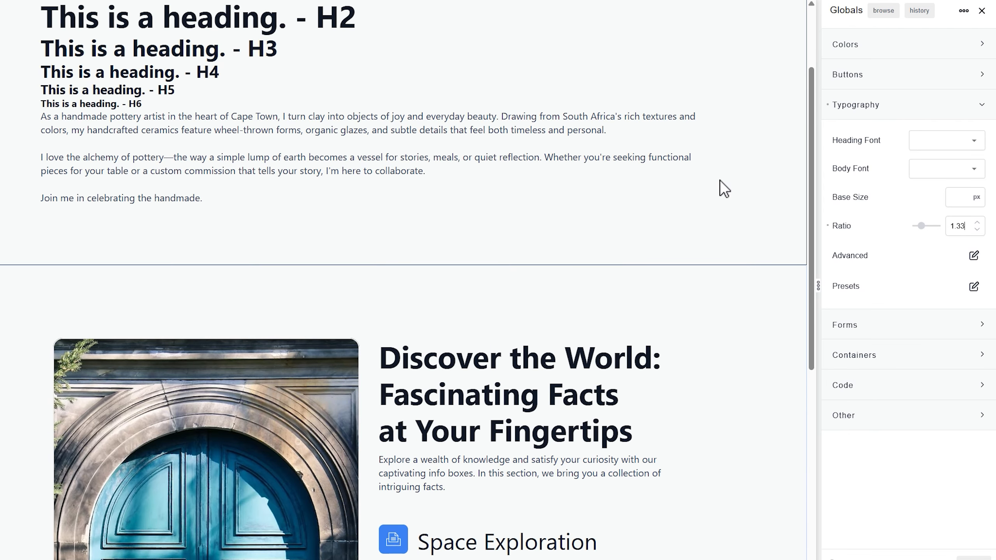
scroll(720, 185, "down", 5)
scroll(720, 187, "up", 7)
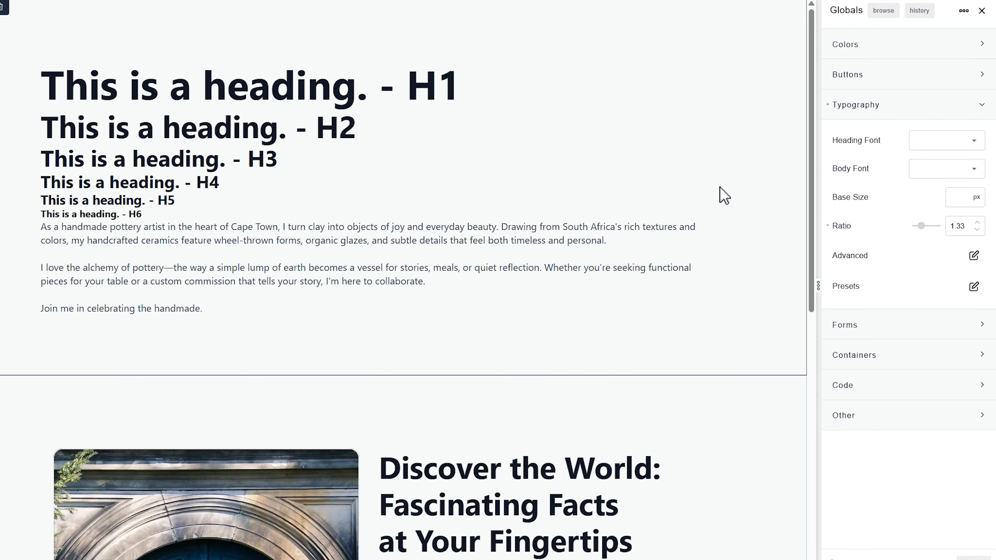
scroll(720, 186, "down", 3)
scroll(720, 187, "up", 2)
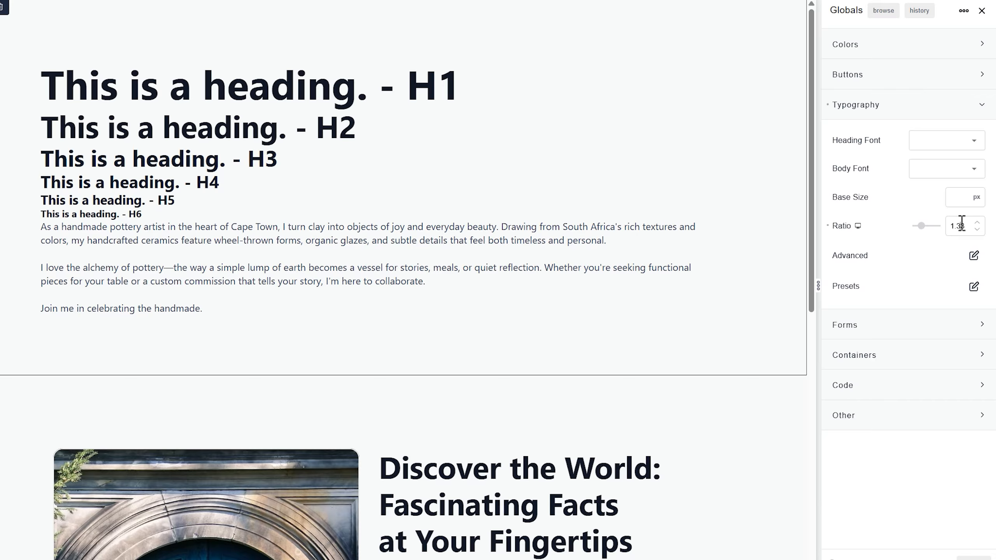
Step: Try a global typography ratio of 1.414 and check the heading sizes down the page
double_click(960, 226)
type("1.41")
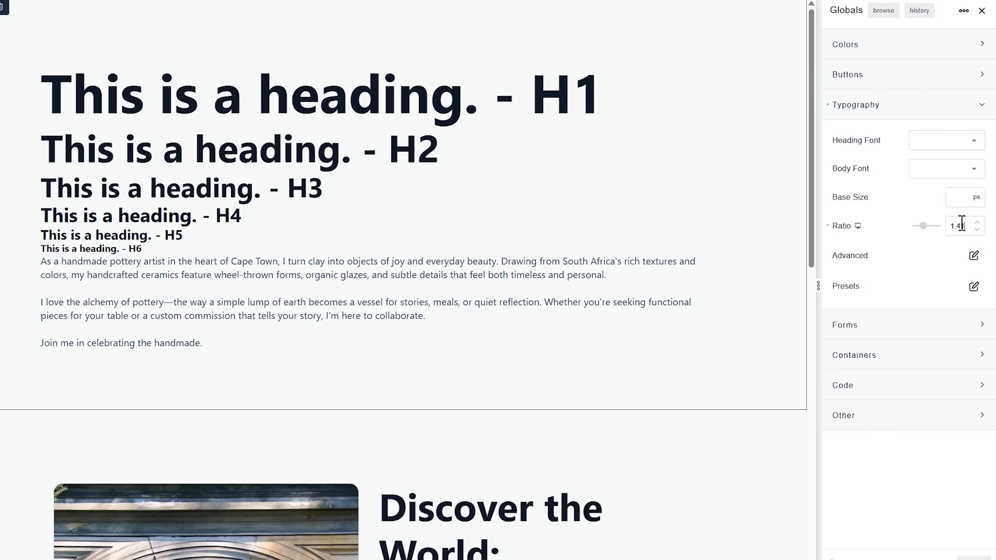
type("4")
scroll(583, 332, "down", 5)
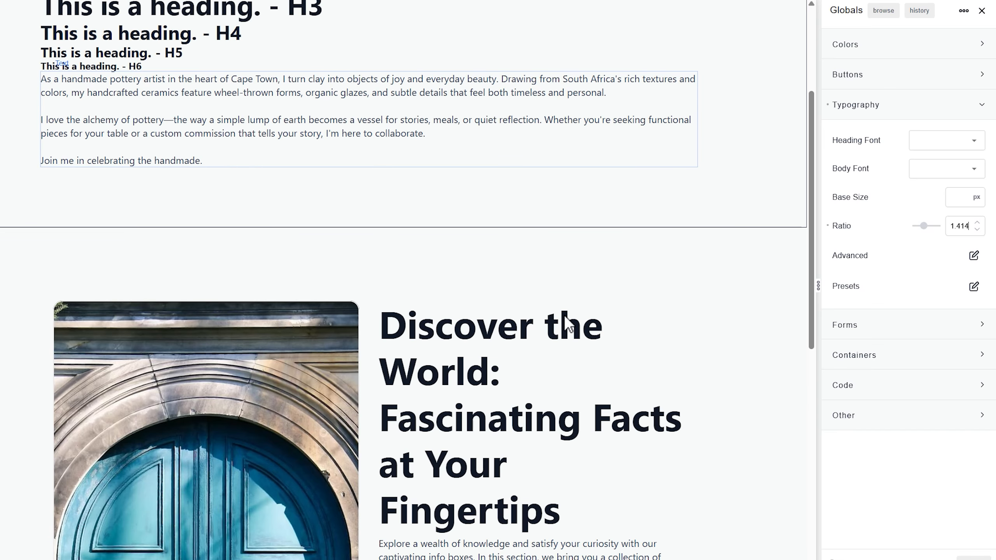
scroll(565, 313, "down", 5)
scroll(564, 314, "up", 10)
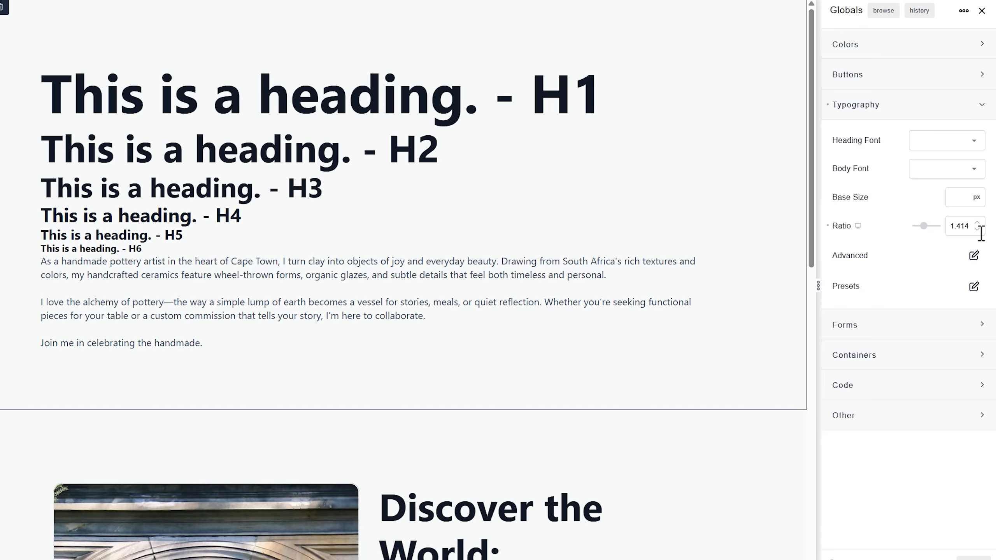
Step: Set the global typography ratio back to 1.25 and check the headings throughout the page
double_click(962, 226)
type("1.25")
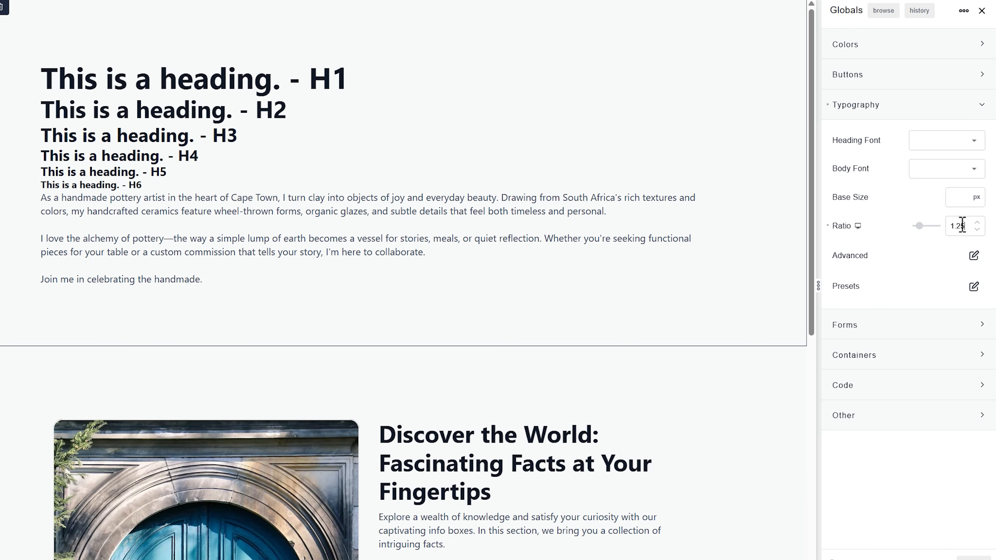
scroll(730, 233, "down", 6)
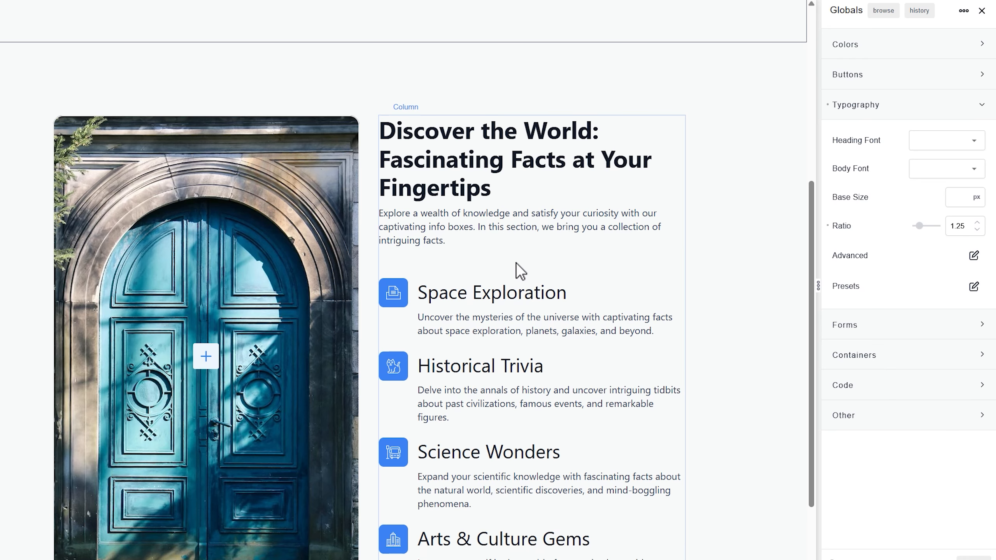
scroll(521, 271, "up", 5)
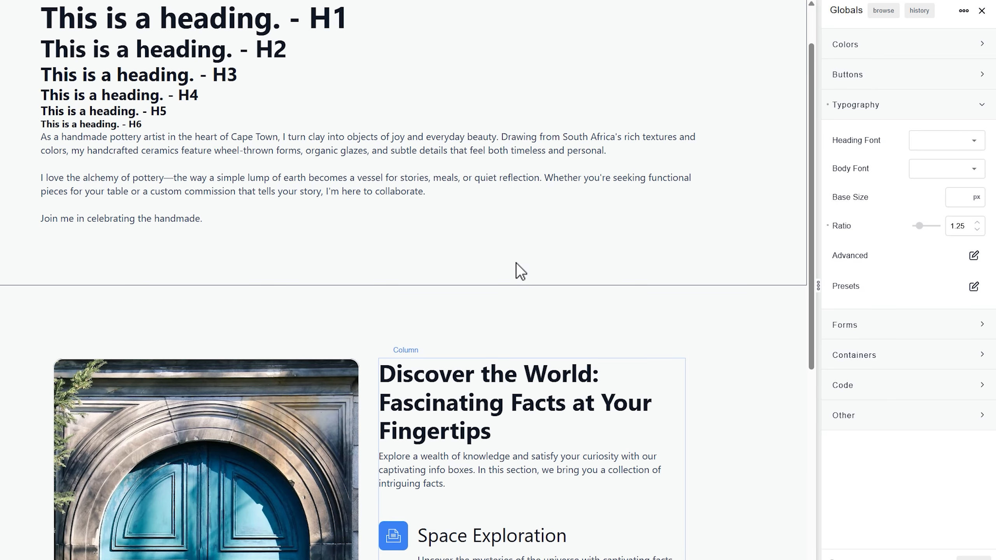
scroll(521, 270, "up", 1)
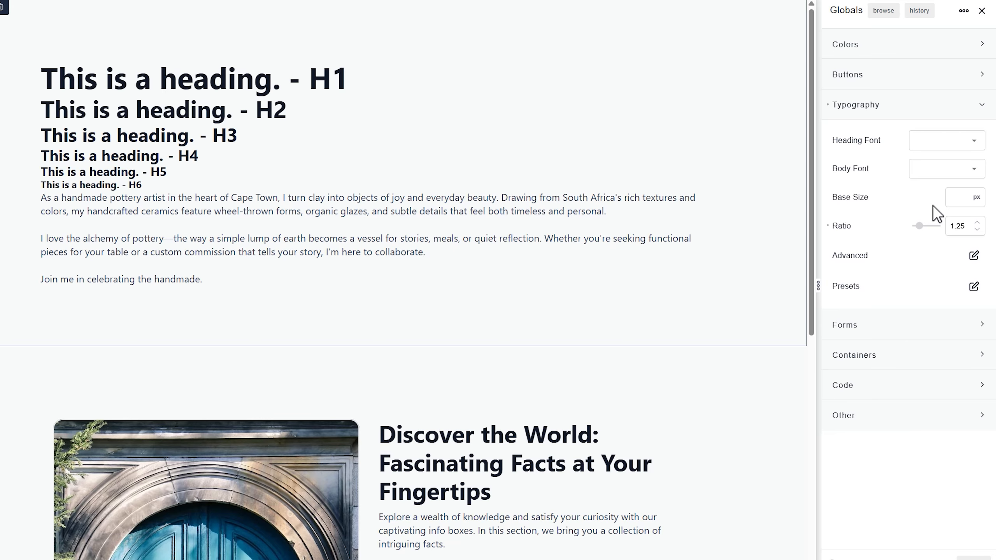
Step: Try a global typography base size of 16 px and replace it with 18 px
left_click(963, 196)
type("16")
left_click(828, 196)
left_click(966, 198)
type("18")
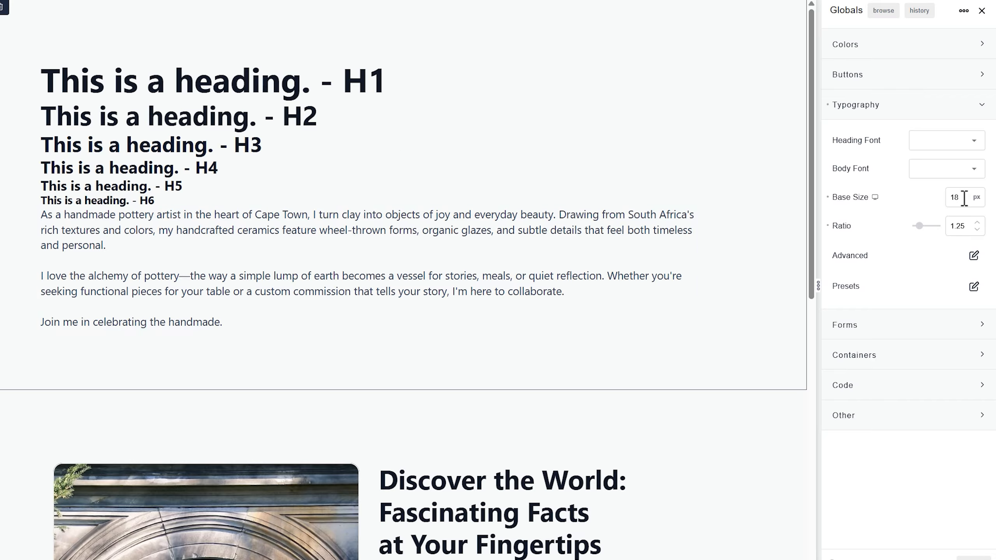
Step: Try an oversized base size of 40 px and return it to 18 px
double_click(950, 196)
type("40")
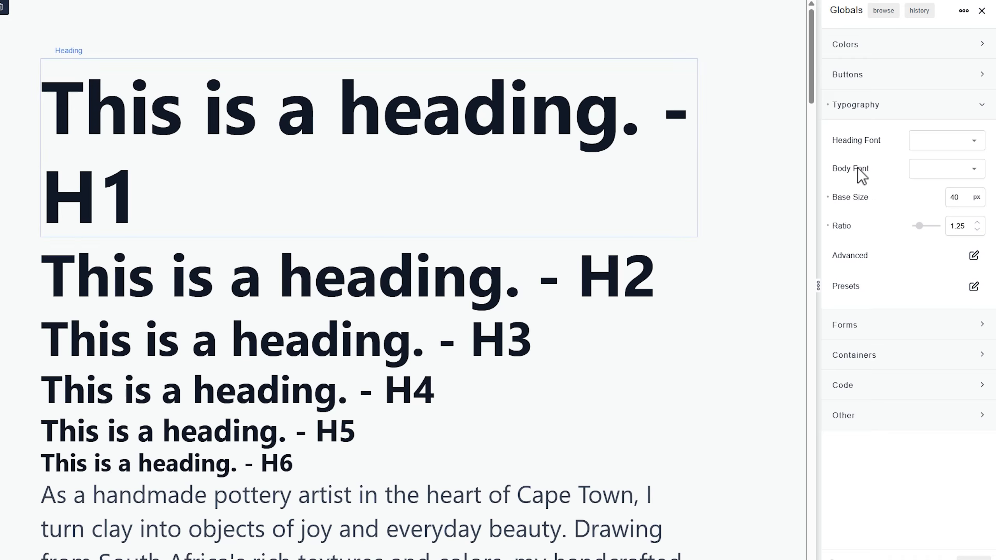
double_click(950, 198)
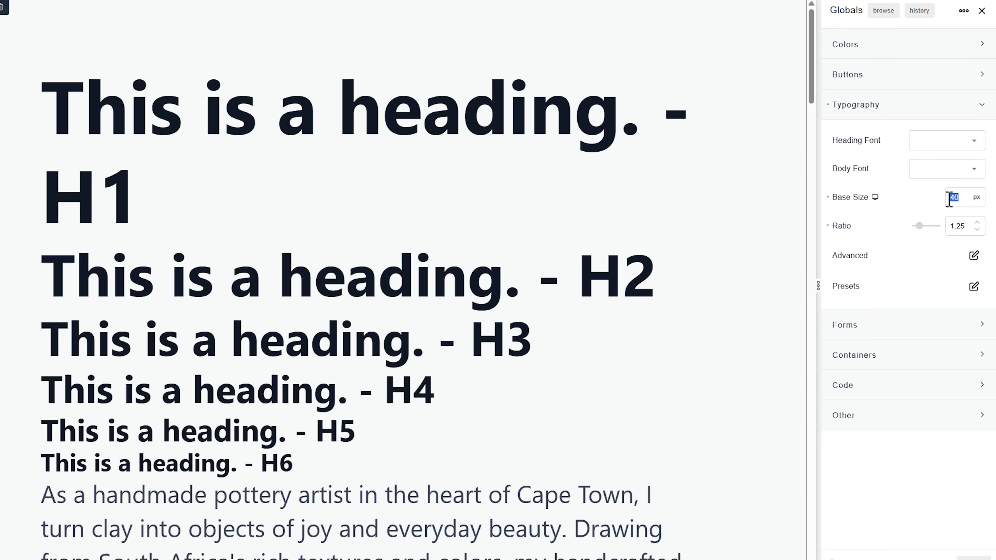
type("18")
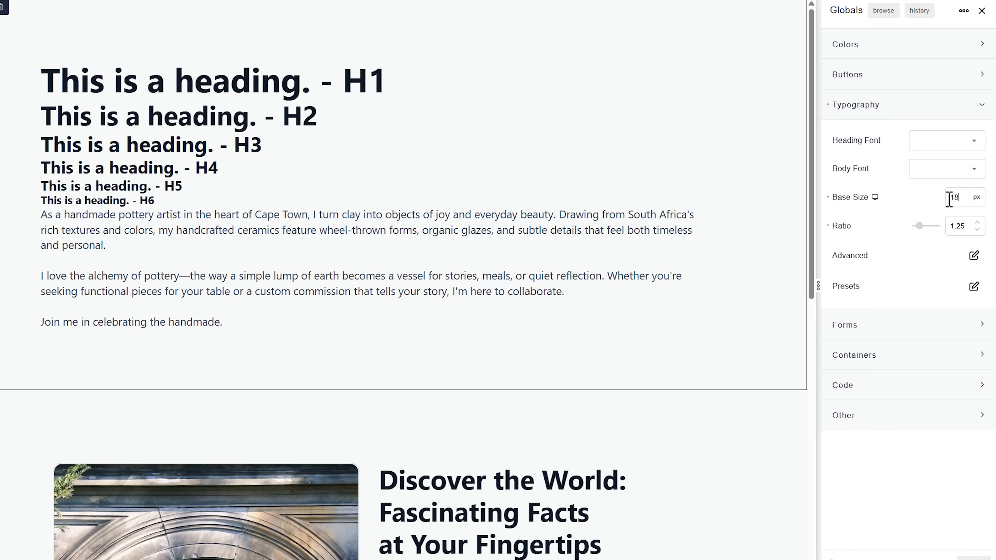